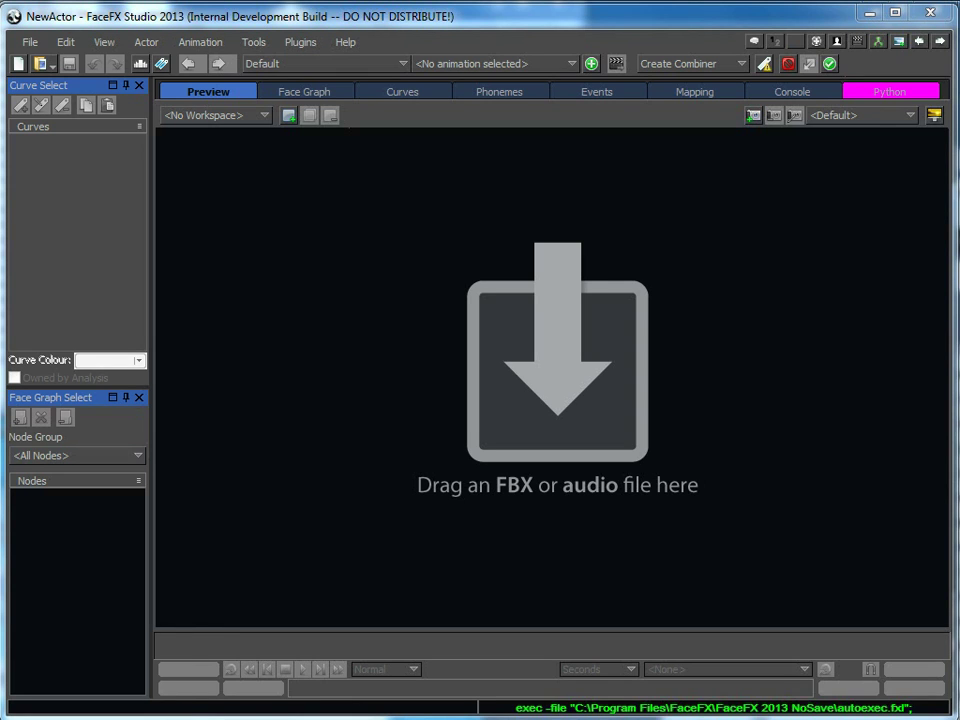
# Step: Switch to Batch-Export.txt in Notepad++ and examine the speech target pose names and their frame numbers
pyautogui.moveTo(2, 230)
pyautogui.click(88, 98)
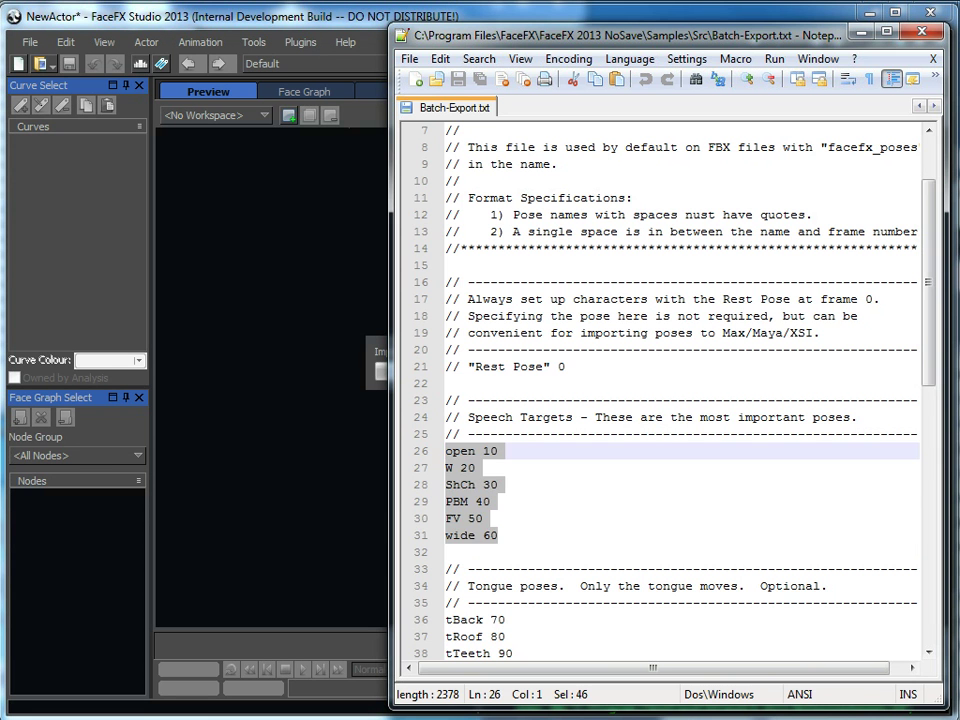
pyautogui.click(498, 535)
pyautogui.doubleClick(462, 451)
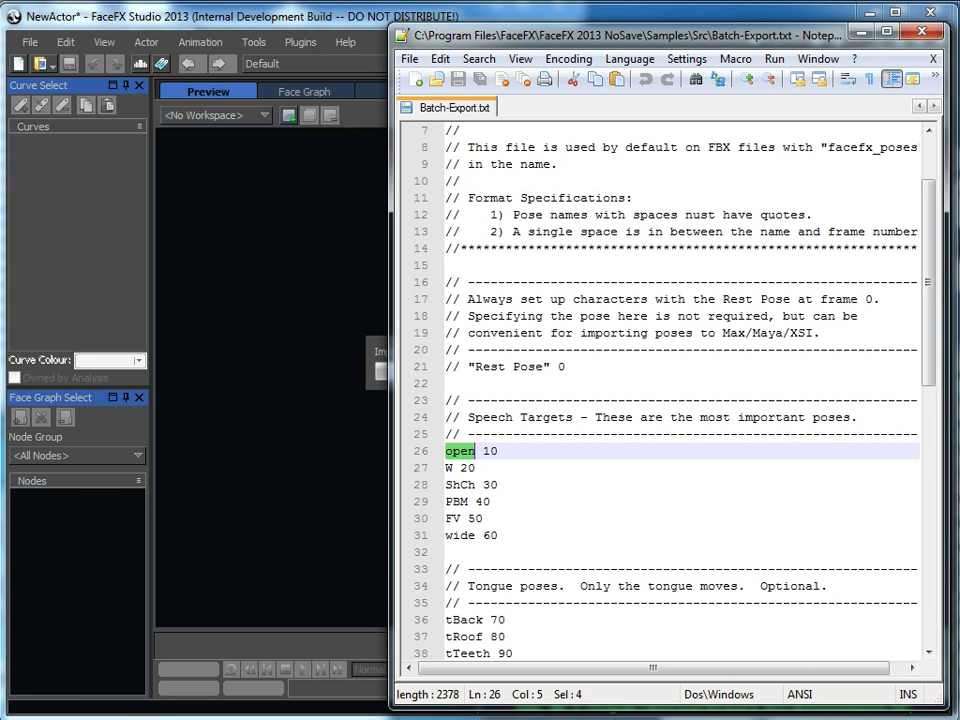
pyautogui.doubleClick(490, 451)
pyautogui.click(460, 451)
pyautogui.moveTo(476, 451); pyautogui.dragTo(446, 451)
pyautogui.doubleClick(454, 451)
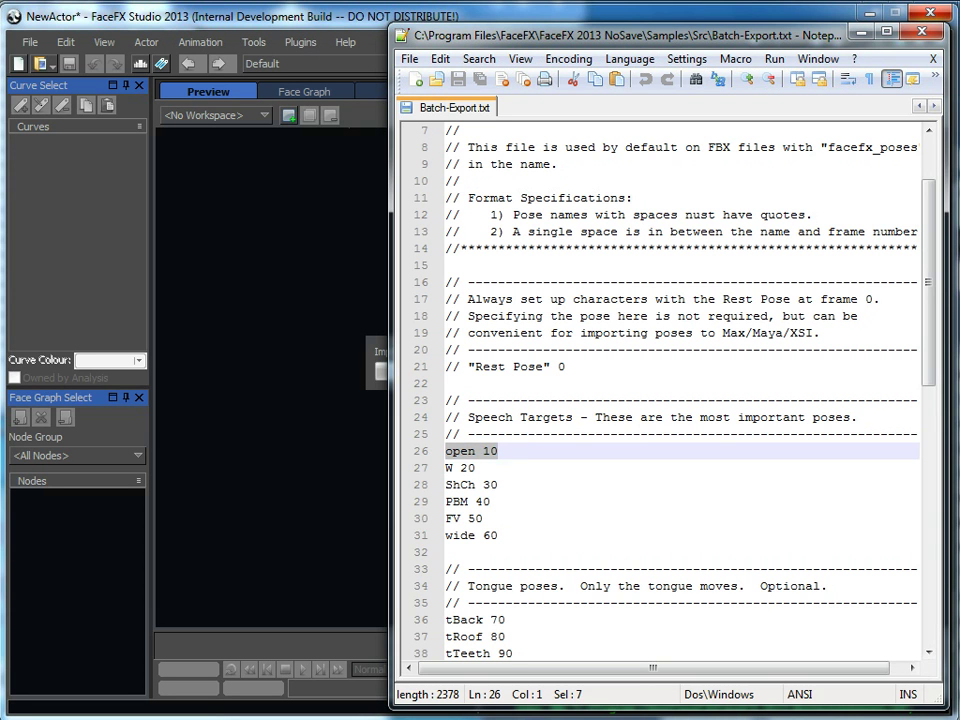
pyautogui.click(477, 468)
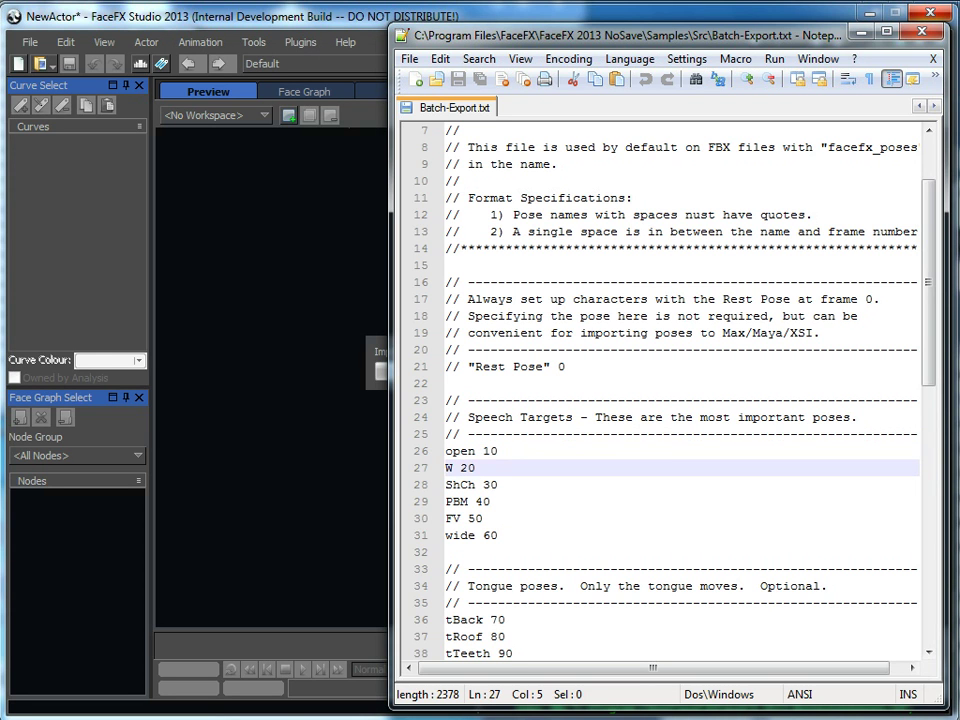
pyautogui.moveTo(499, 535); pyautogui.dragTo(446, 451)
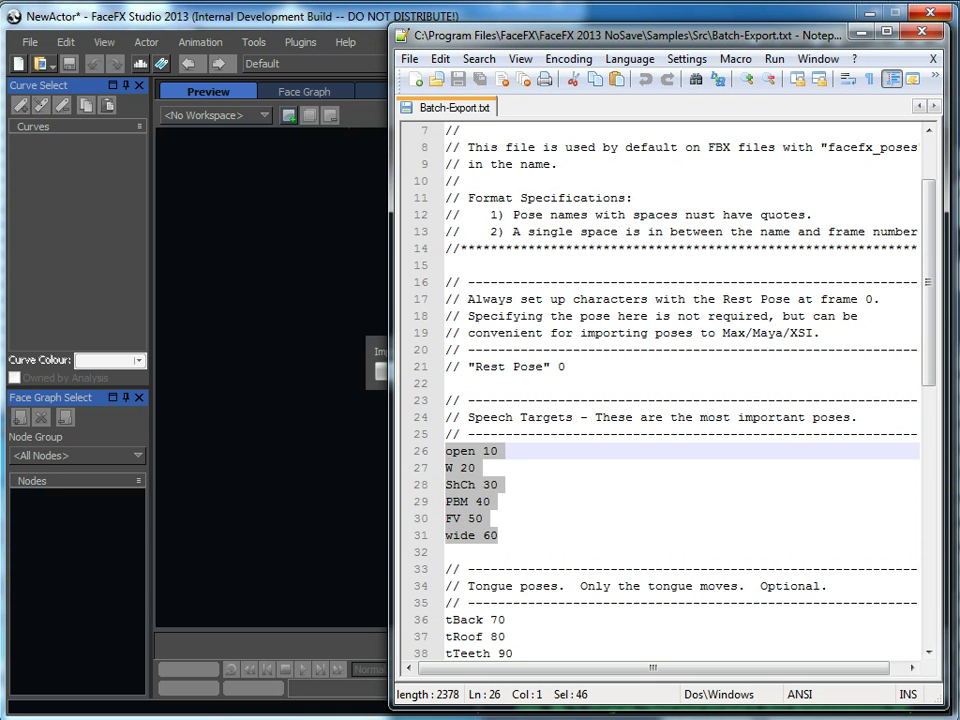
pyautogui.click(474, 468)
pyautogui.doubleClick(462, 451)
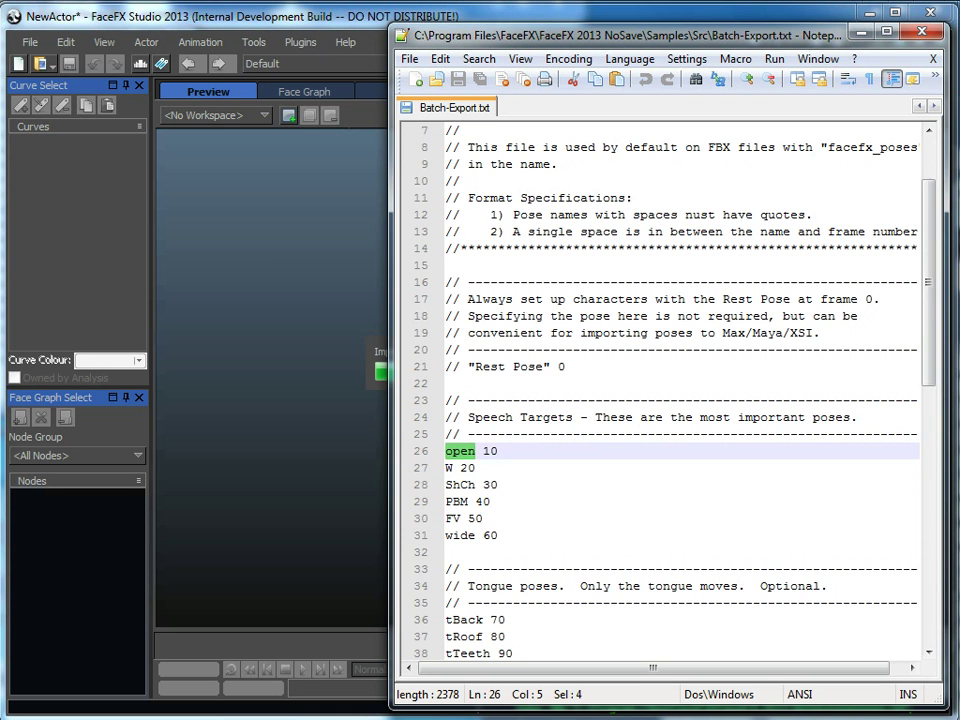
pyautogui.doubleClick(449, 468)
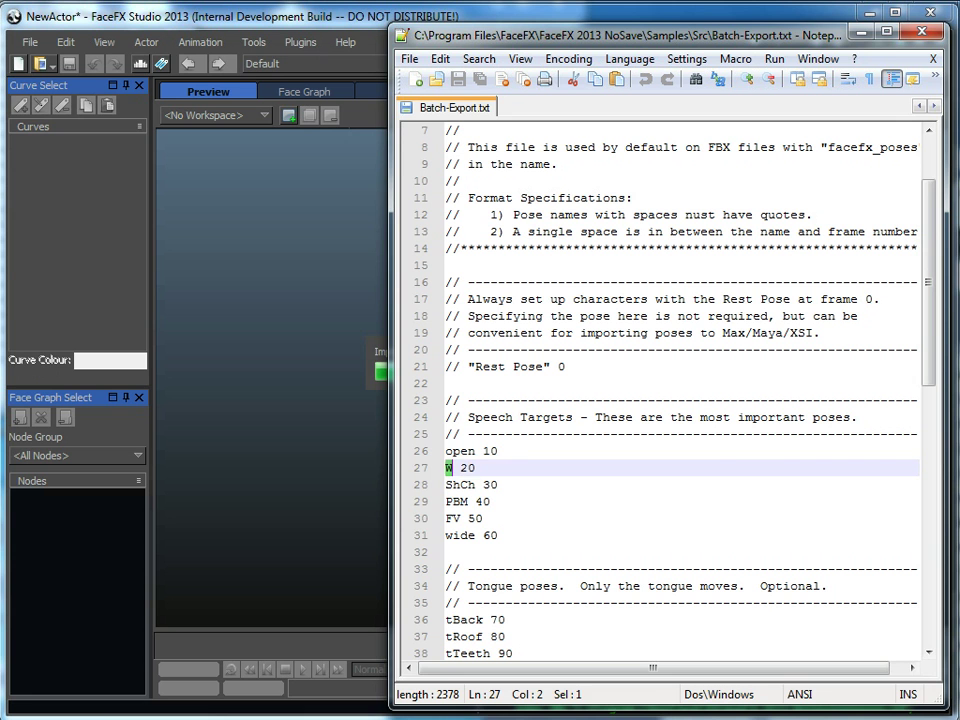
pyautogui.doubleClick(464, 468)
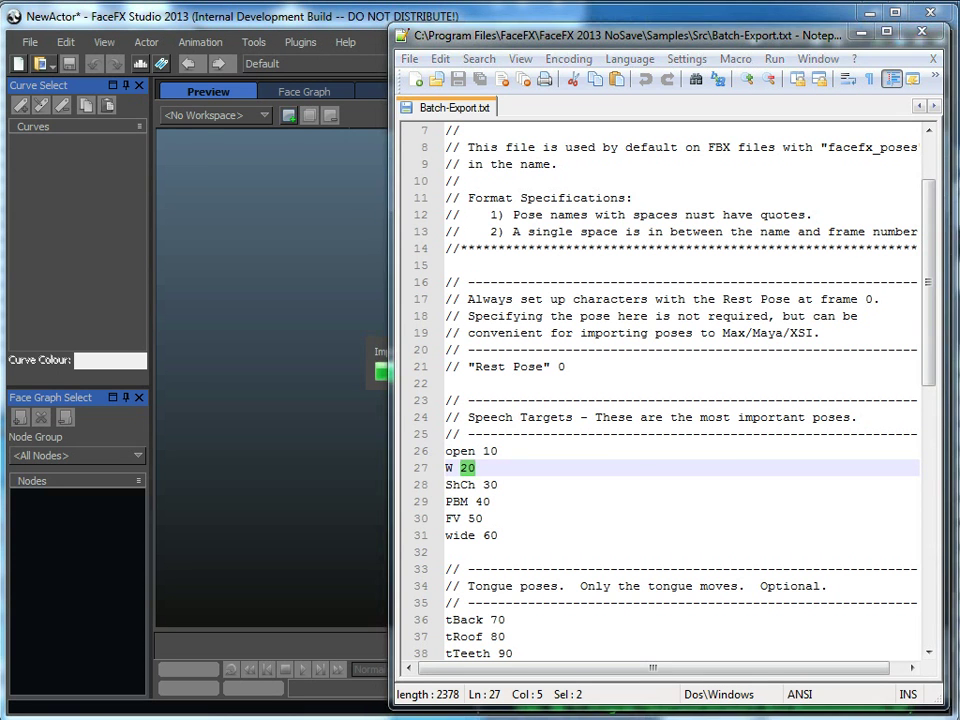
# Step: Switch to Maya and play the character's facial animation, pausing at frame 10 and again at frame 20
pyautogui.click(88, 340)
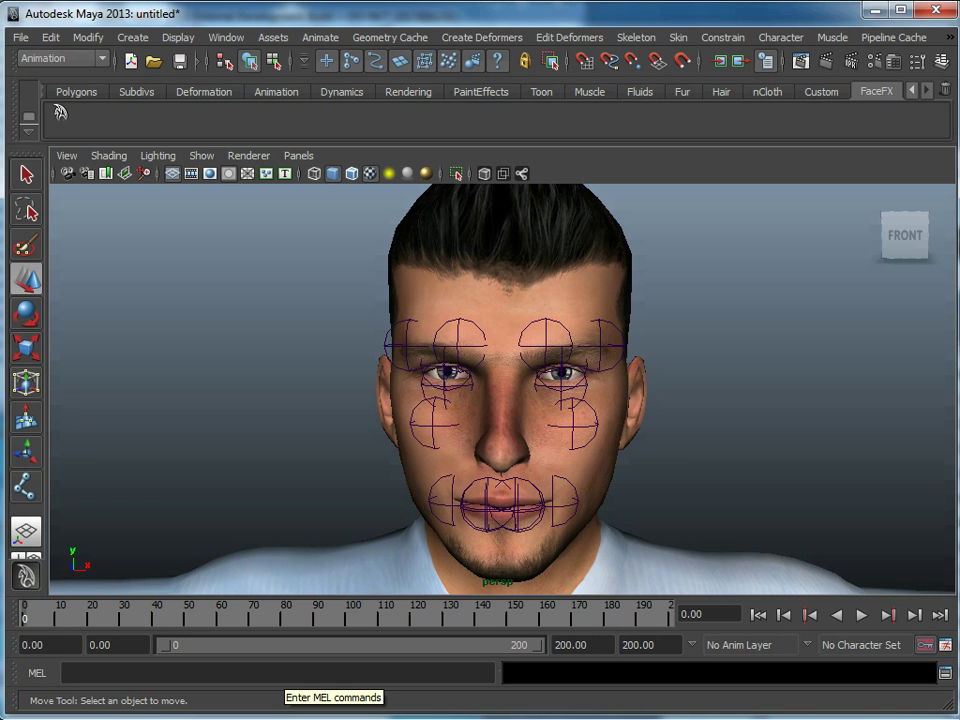
pyautogui.click(862, 615)
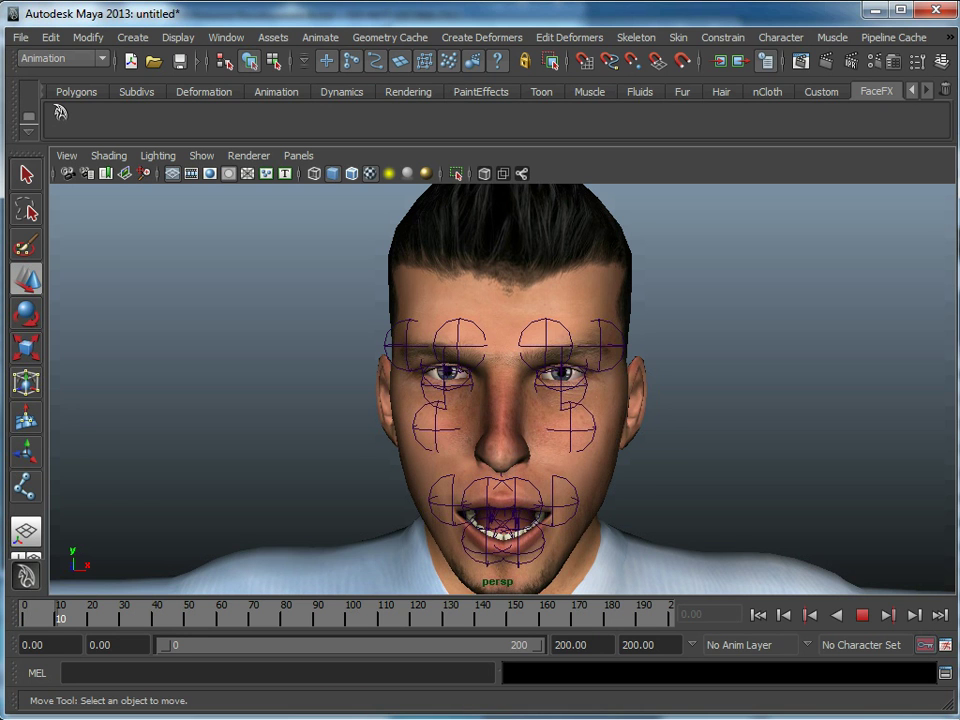
pyautogui.click(862, 615)
pyautogui.hotkey('alt', 'v')
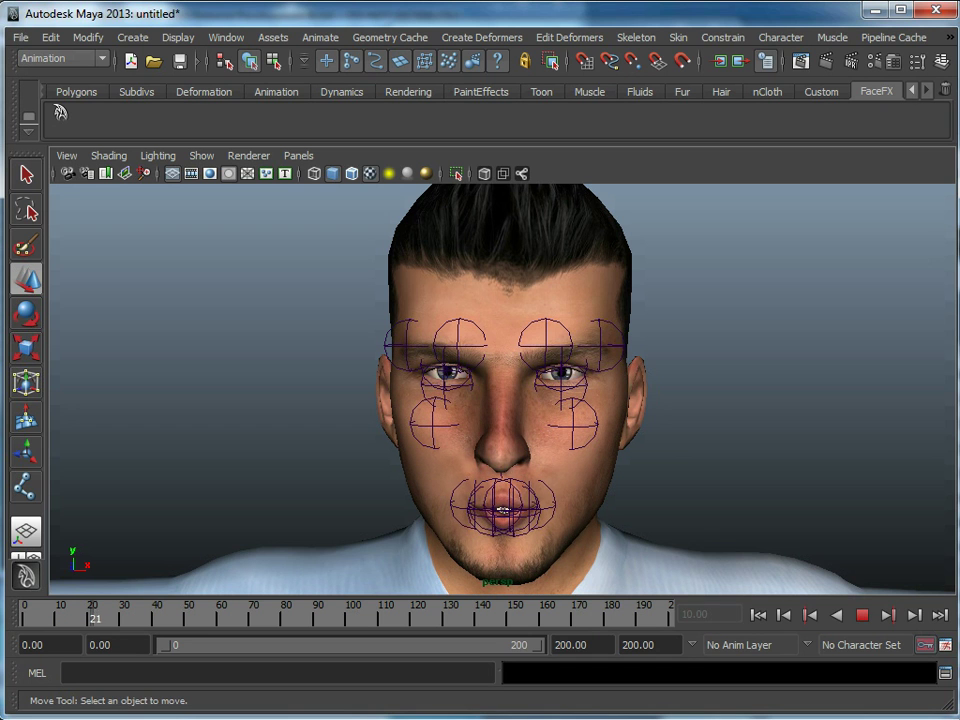
pyautogui.hotkey('alt', 'v')
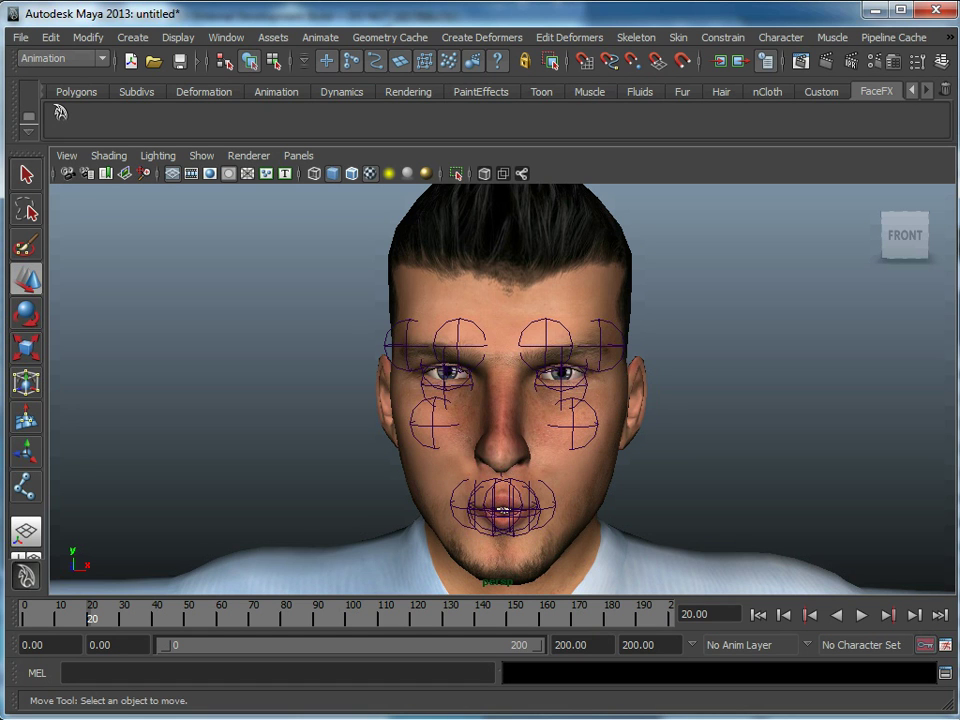
# Step: Switch to FaceFX Studio and select the Default animation group
pyautogui.click(0, 388)
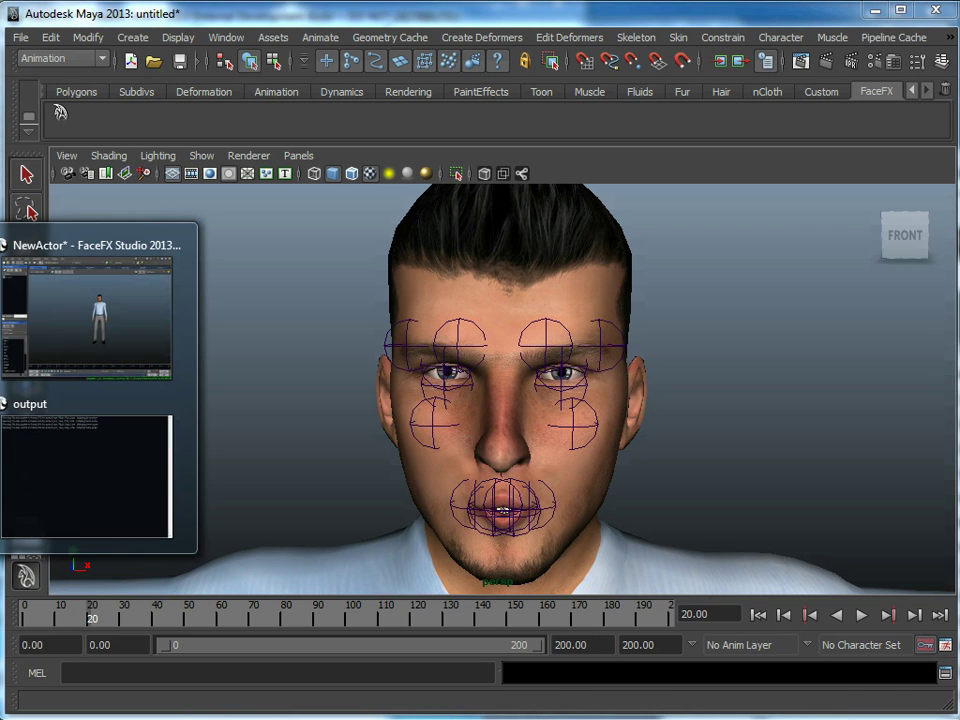
pyautogui.click(88, 300)
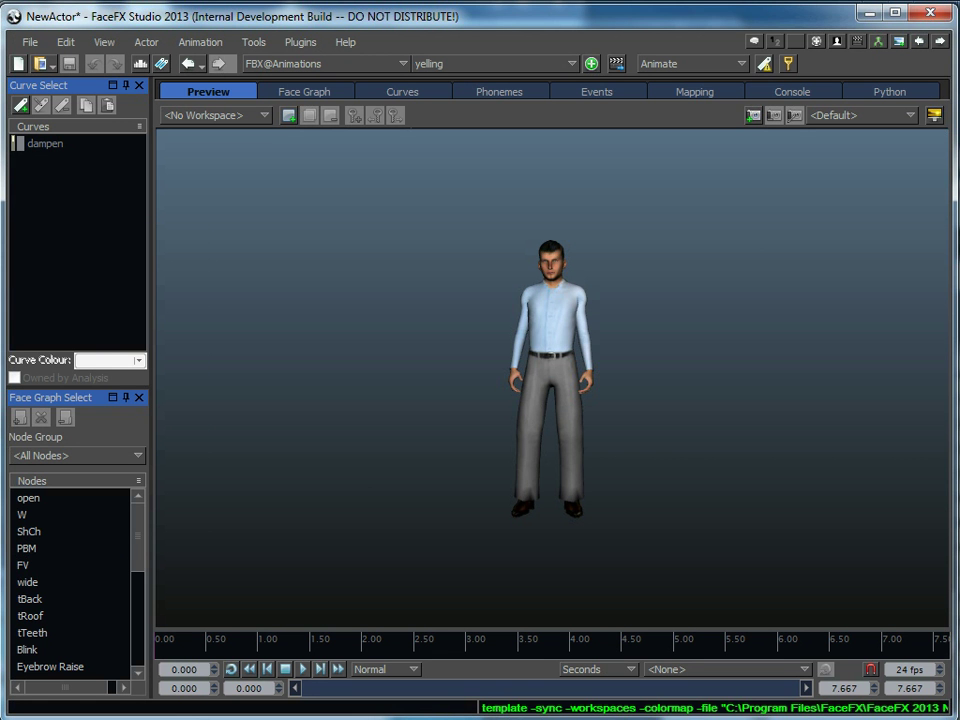
pyautogui.click(325, 64)
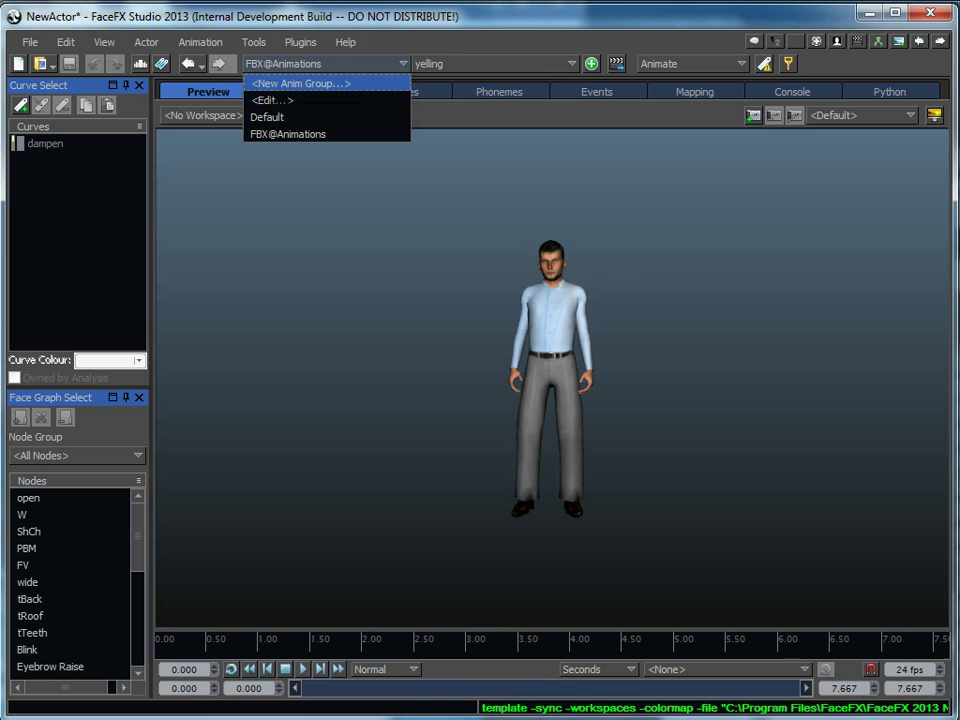
pyautogui.click(290, 117)
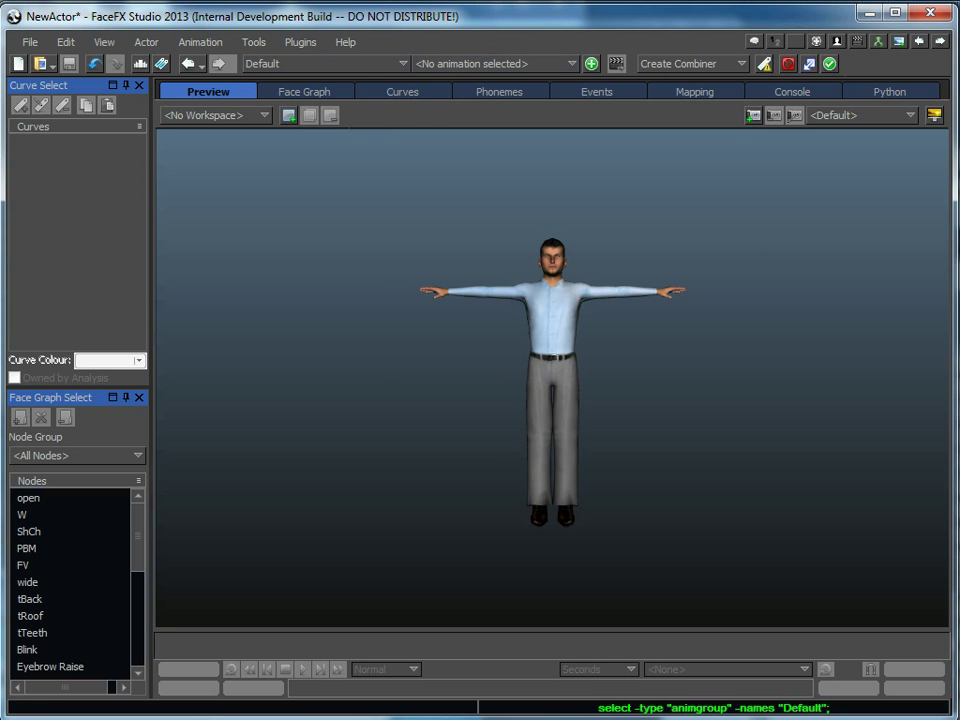
# Step: Create a new animation named welcome from the audio file welcome.oga in the Samples Audio folder
pyautogui.click(490, 63)
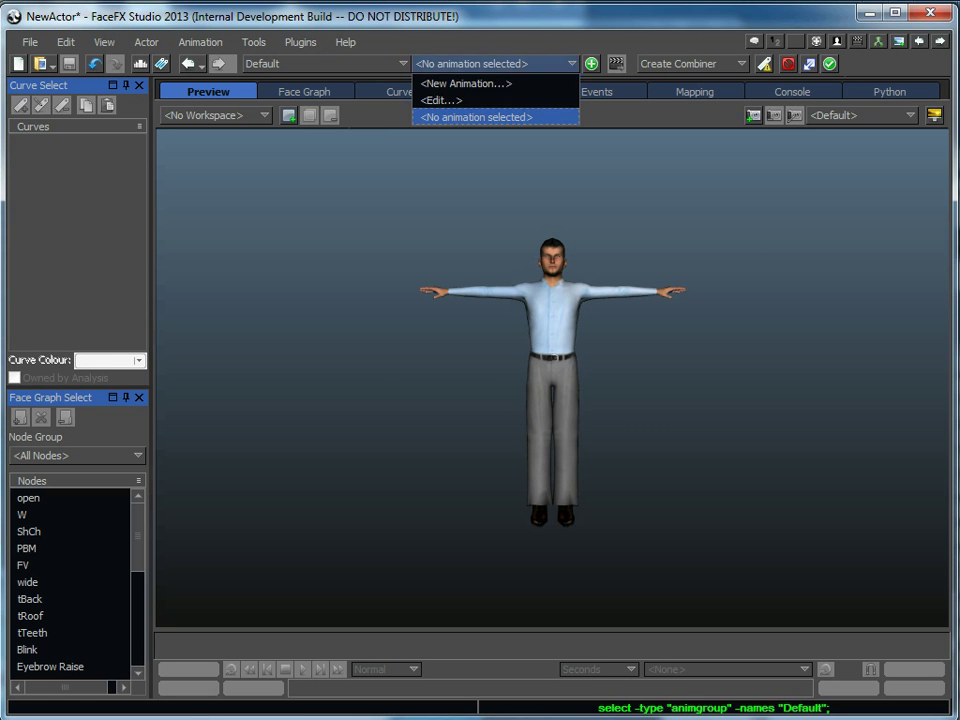
pyautogui.click(460, 81)
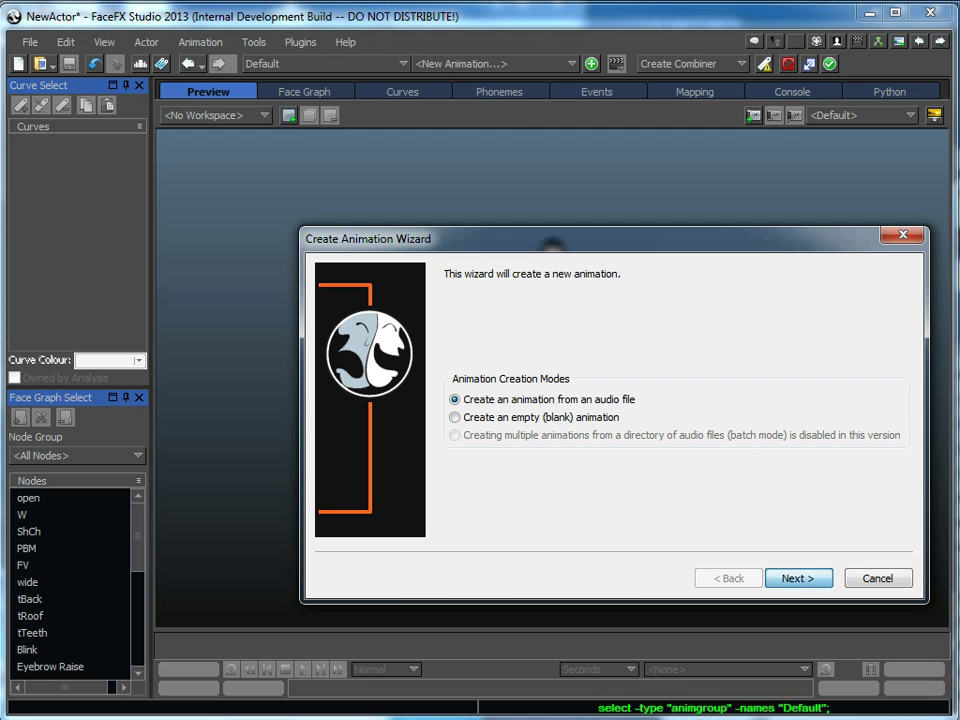
pyautogui.click(798, 578)
pyautogui.click(874, 424)
pyautogui.doubleClick(538, 485)
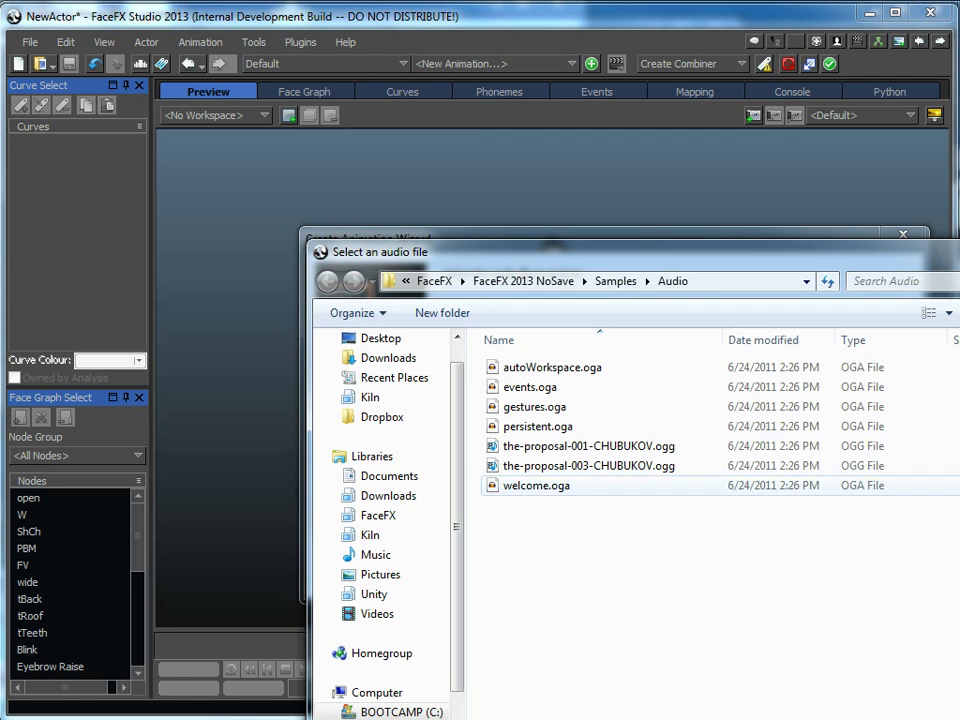
pyautogui.click(798, 578)
pyautogui.click(798, 578)
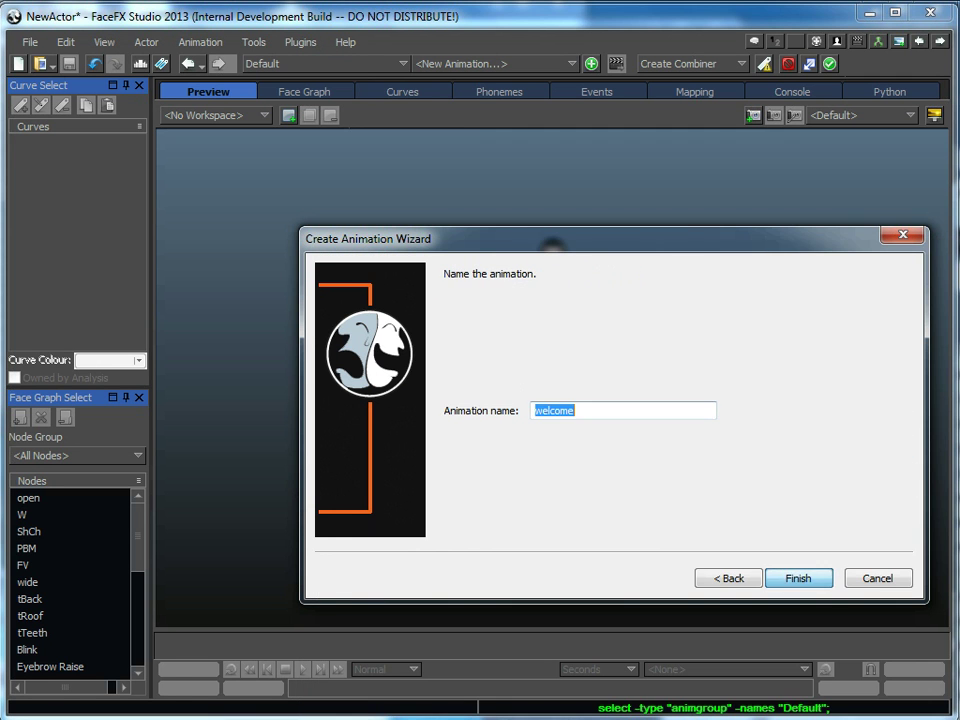
pyautogui.click(798, 578)
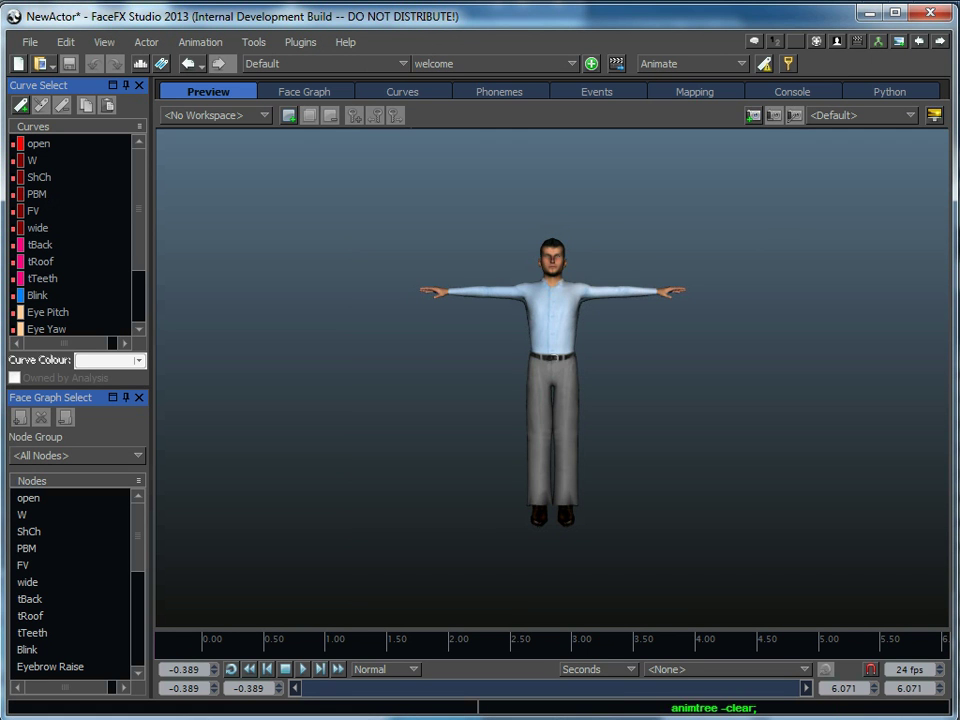
pyautogui.moveTo(552, 300); pyautogui.dragTo(552, 410, button='middle')
pyautogui.moveTo(552, 410); pyautogui.dragTo(552, 270)
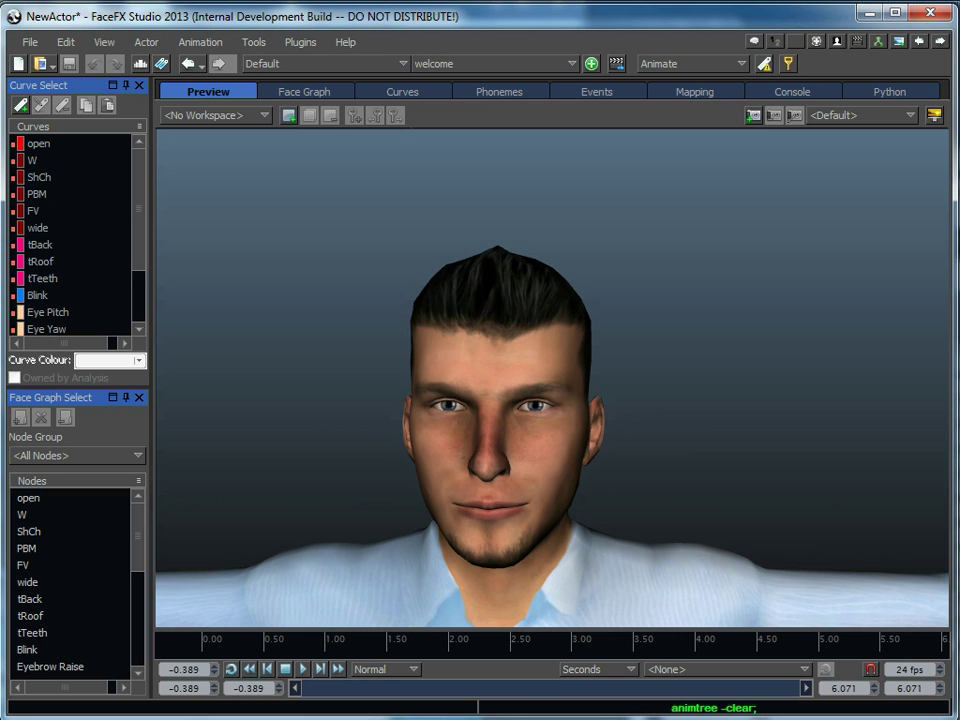
# Step: Switch to Batch-Export.txt and highlight the speech target lines from open 10 through wide 60
pyautogui.hotkey('alt', 'Tab')
pyautogui.moveTo(573, 569); pyautogui.dragTo(558, 569)
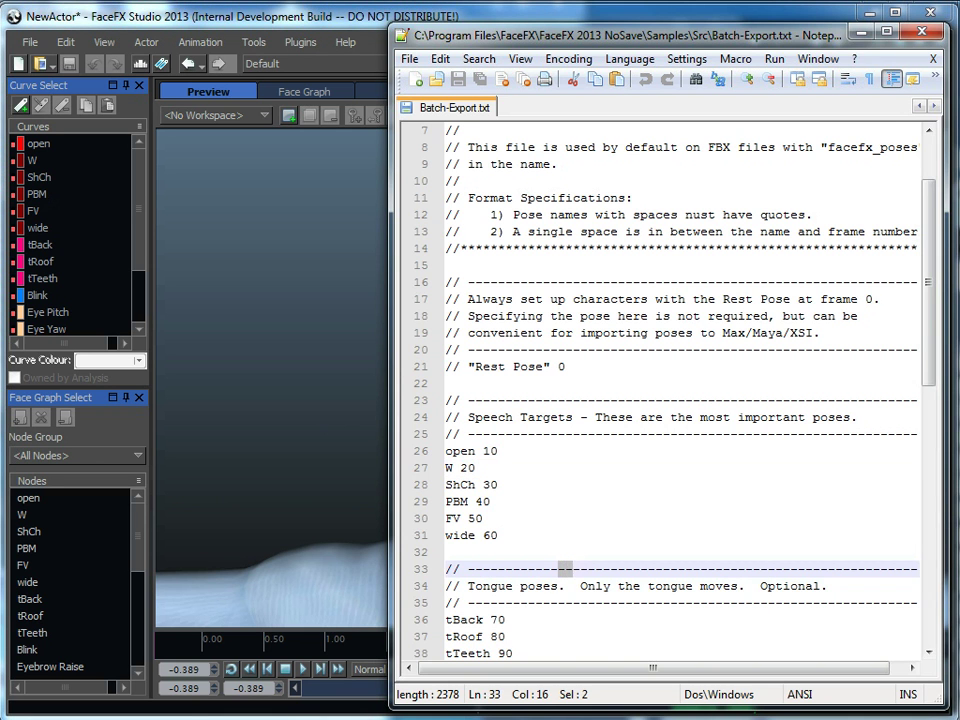
pyautogui.moveTo(502, 536); pyautogui.dragTo(446, 451)
pyautogui.scroll(-1, 446, 451)
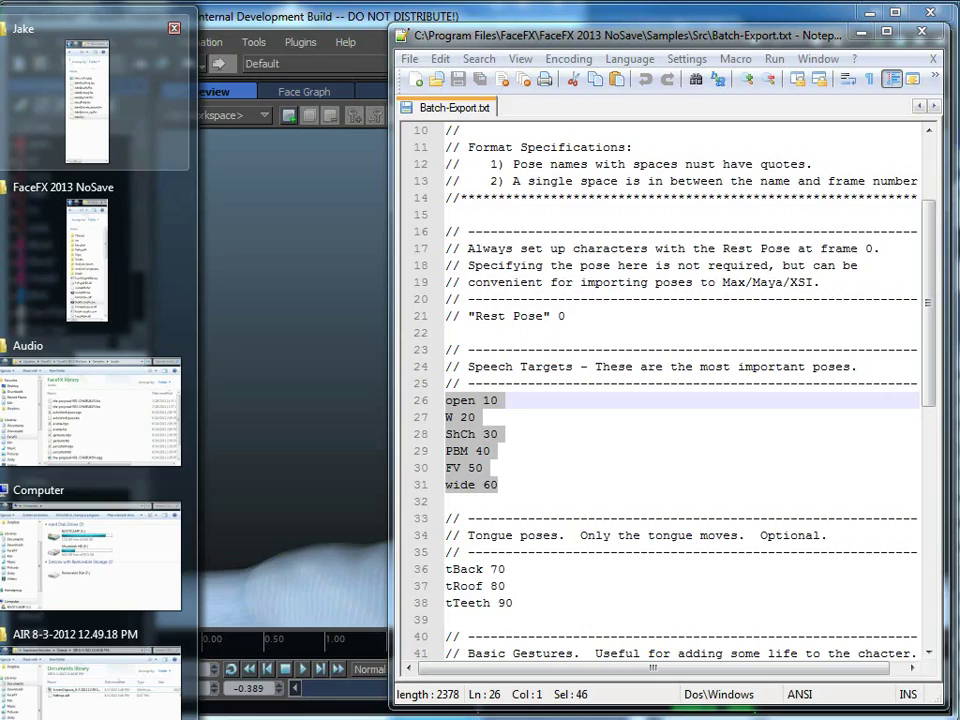
# Step: Open the Jake folder and examine how its FBX files are named, including the arms_up, idle and facefx_poses files
pyautogui.click(70, 60)
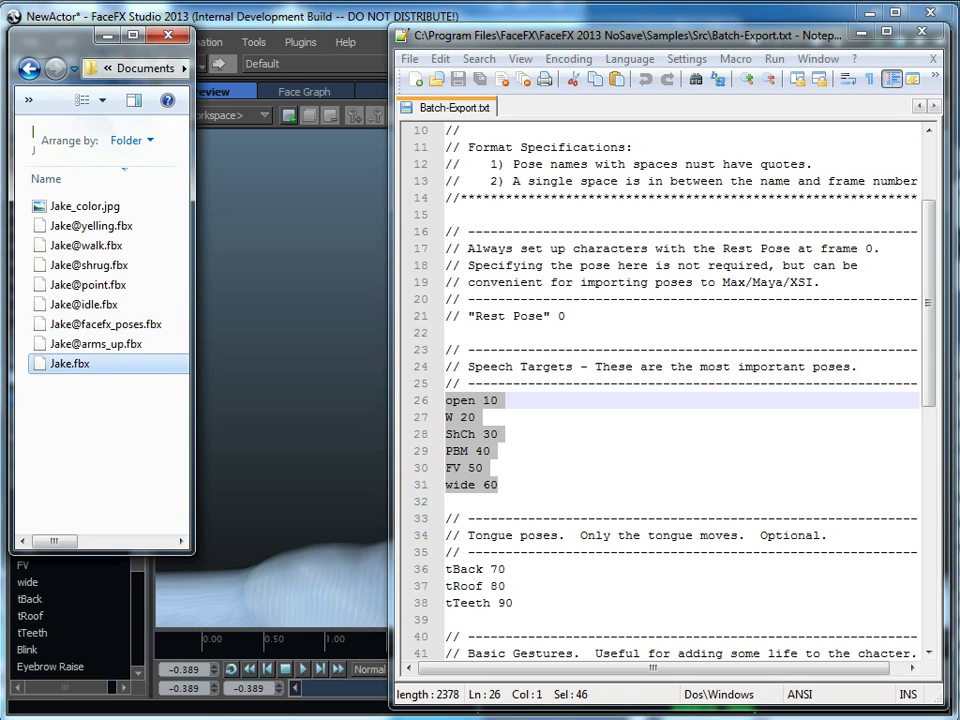
pyautogui.click(96, 344)
pyautogui.click(105, 324)
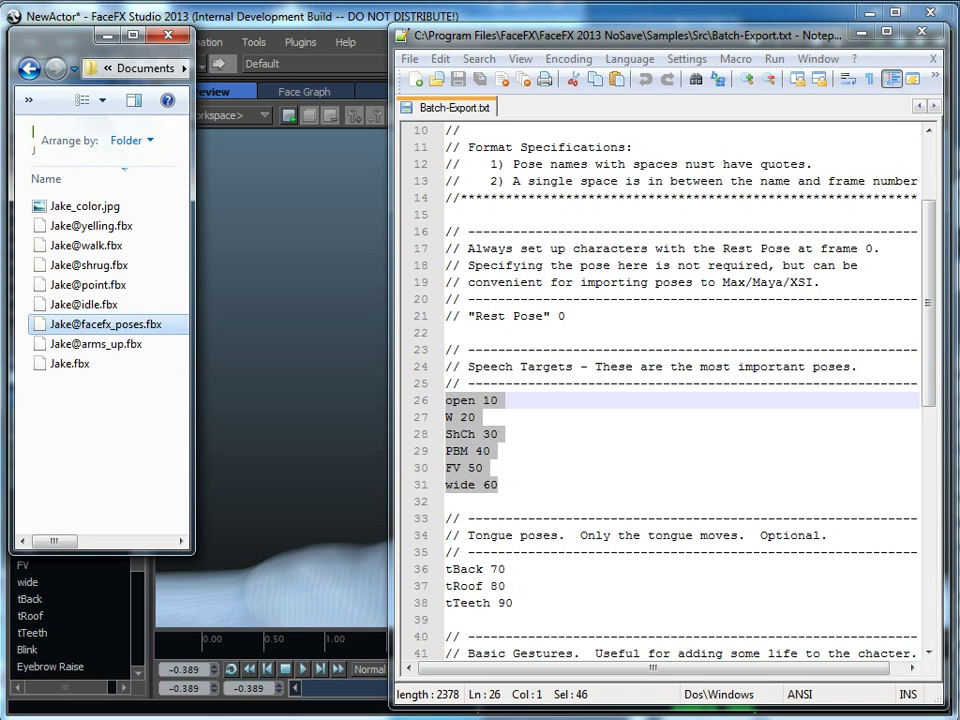
pyautogui.click(84, 305)
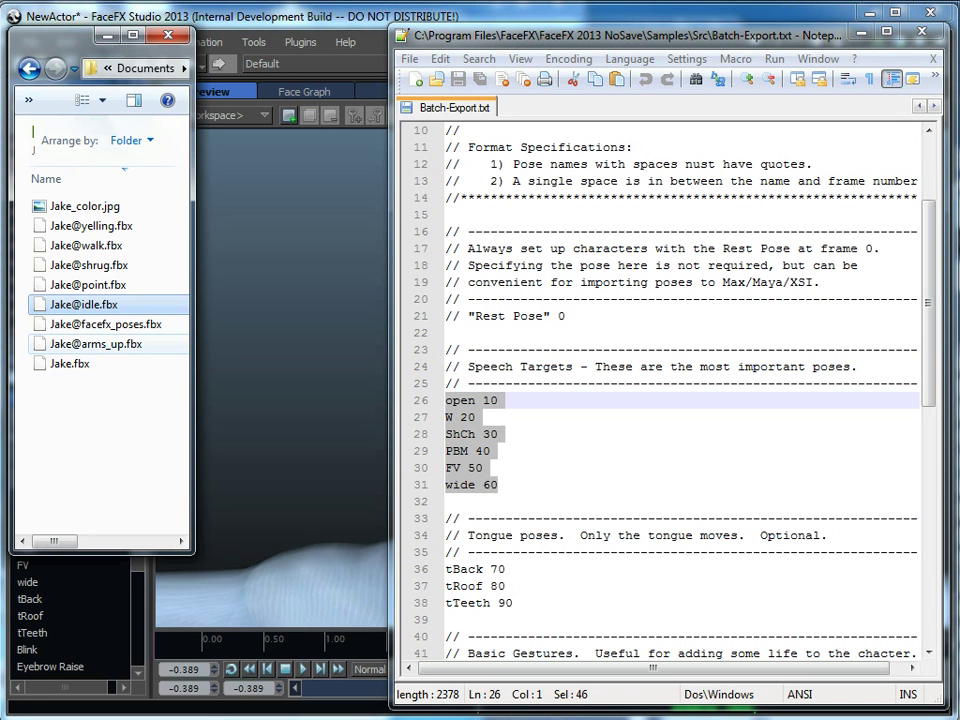
pyautogui.click(95, 343)
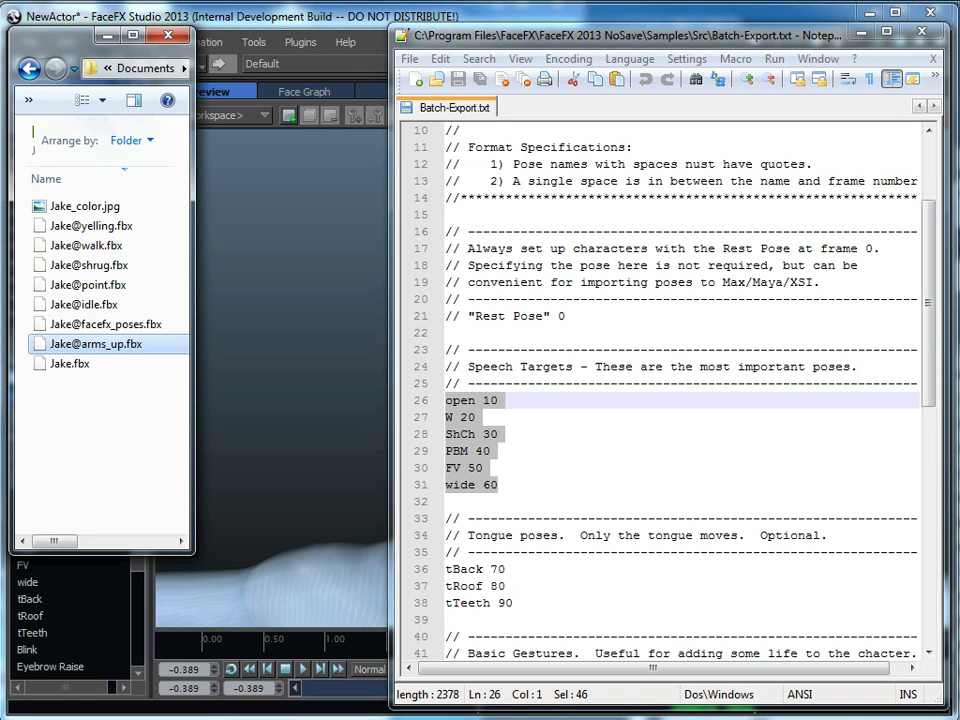
pyautogui.press('F2')
pyautogui.click(61, 344)
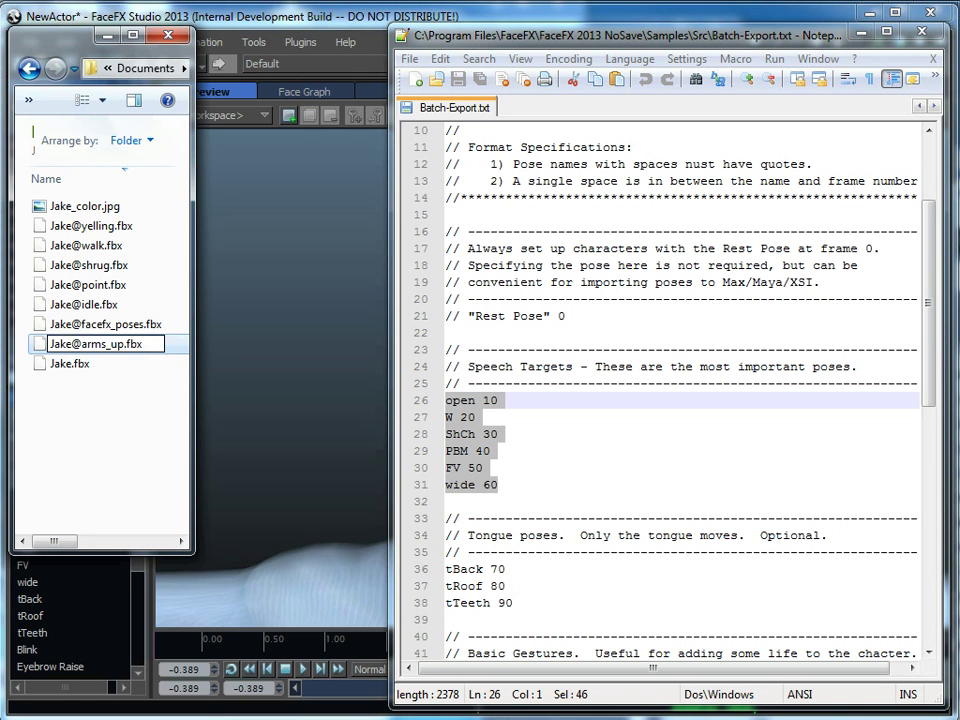
pyautogui.click(100, 325)
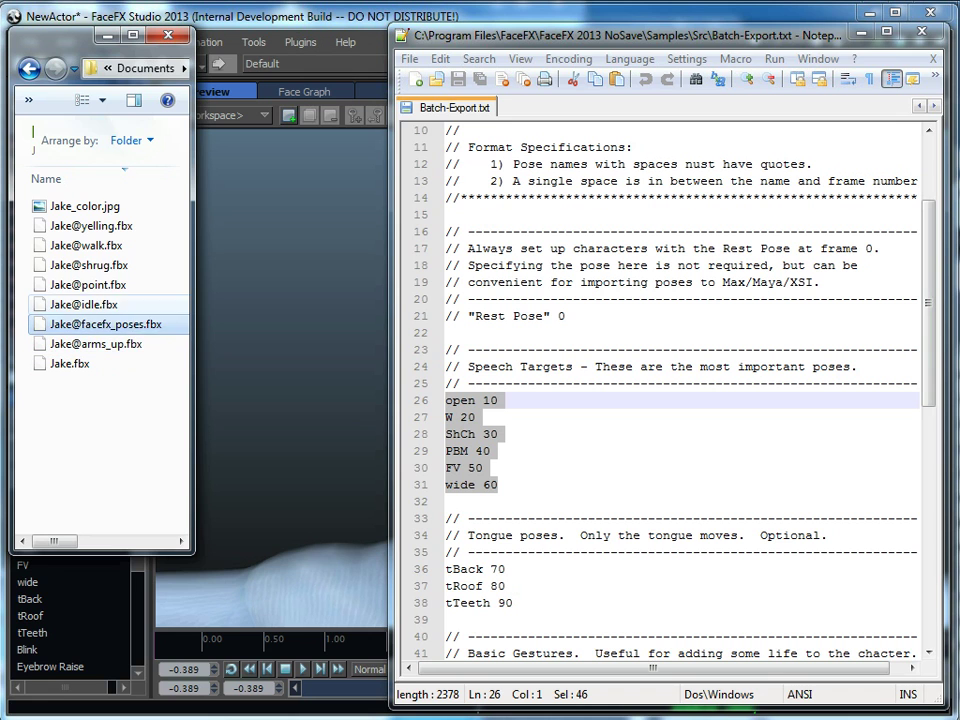
pyautogui.press('Up')
pyautogui.press('Up')
pyautogui.press('F2')
pyautogui.moveTo(81, 324); pyautogui.dragTo(145, 324)
pyautogui.click(490, 434)
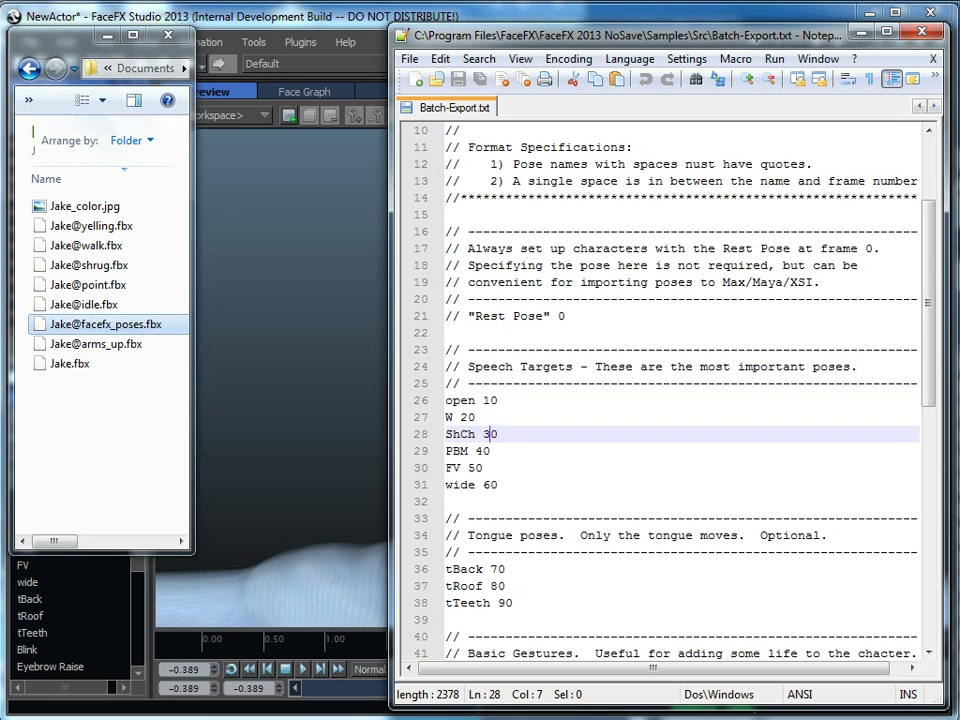
pyautogui.moveTo(446, 501); pyautogui.dragTo(446, 400)
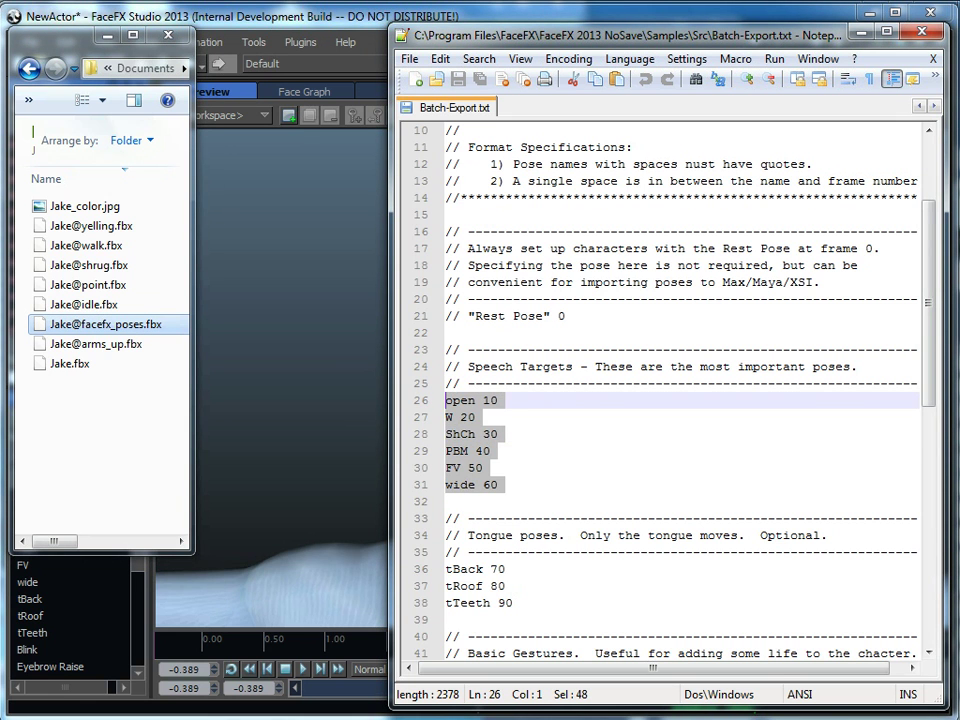
pyautogui.moveTo(497, 484); pyautogui.dragTo(446, 383)
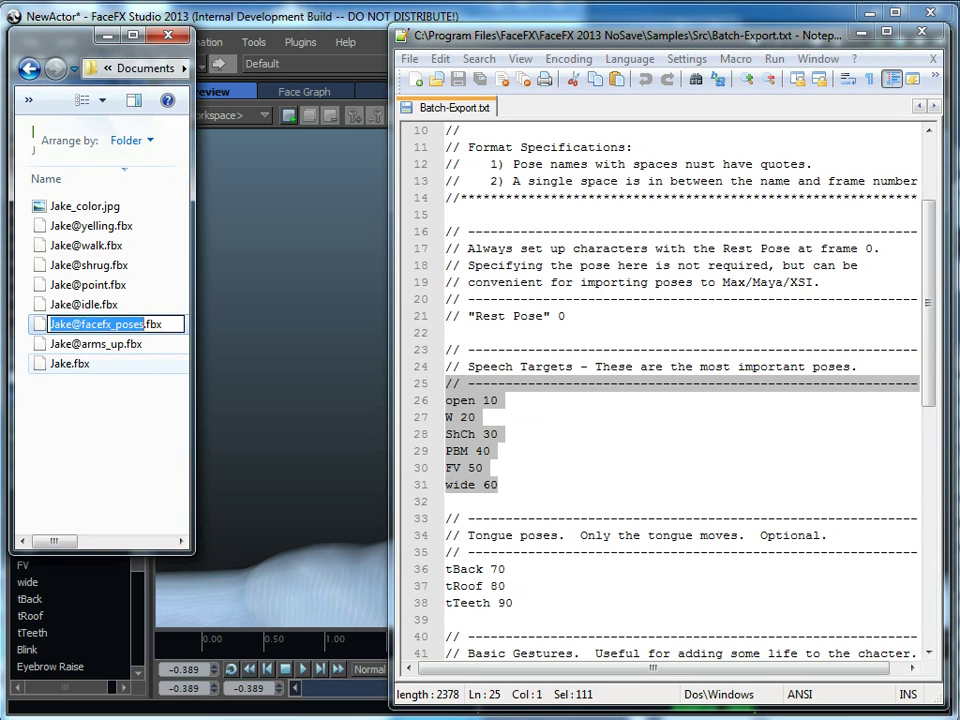
pyautogui.click(70, 364)
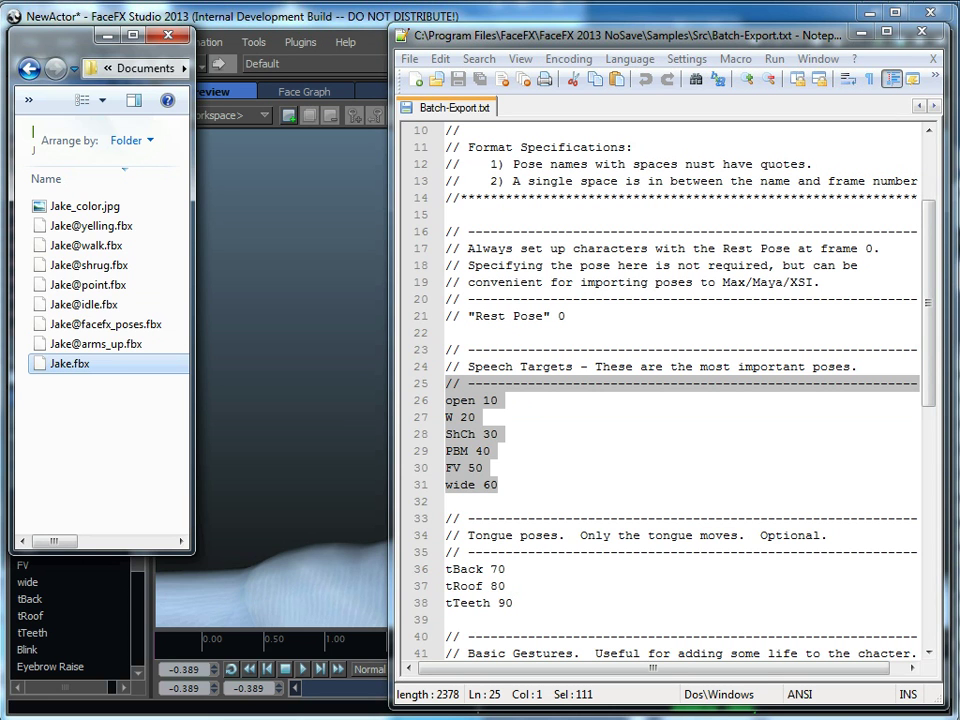
pyautogui.click(105, 324)
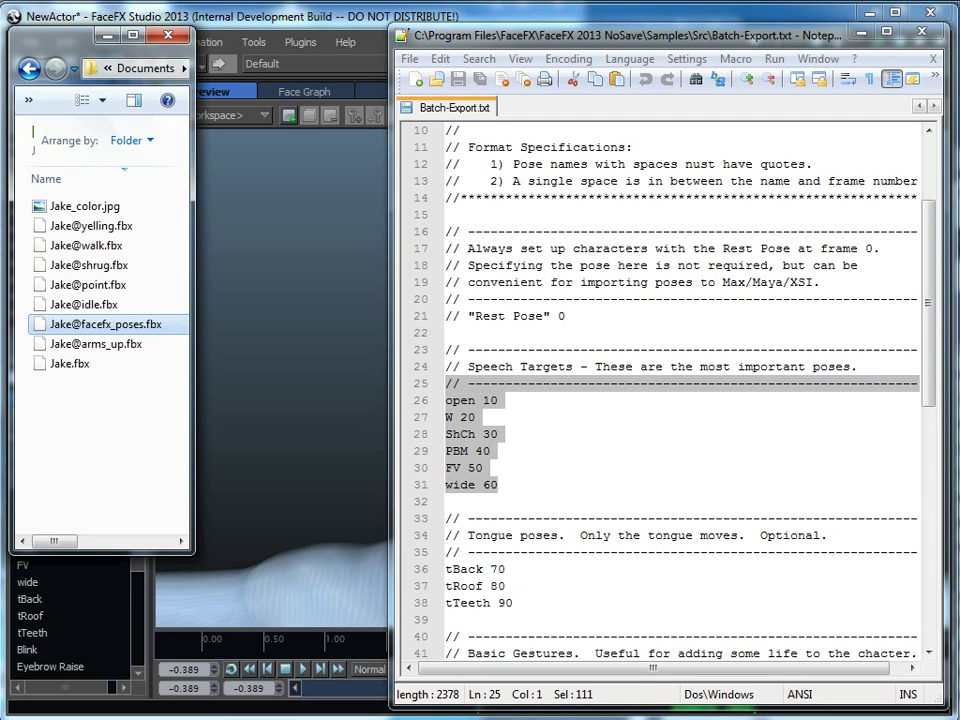
# Step: Clear the text selection in Batch-Export.txt and go over the speech targets from open to FV
pyautogui.click(520, 502)
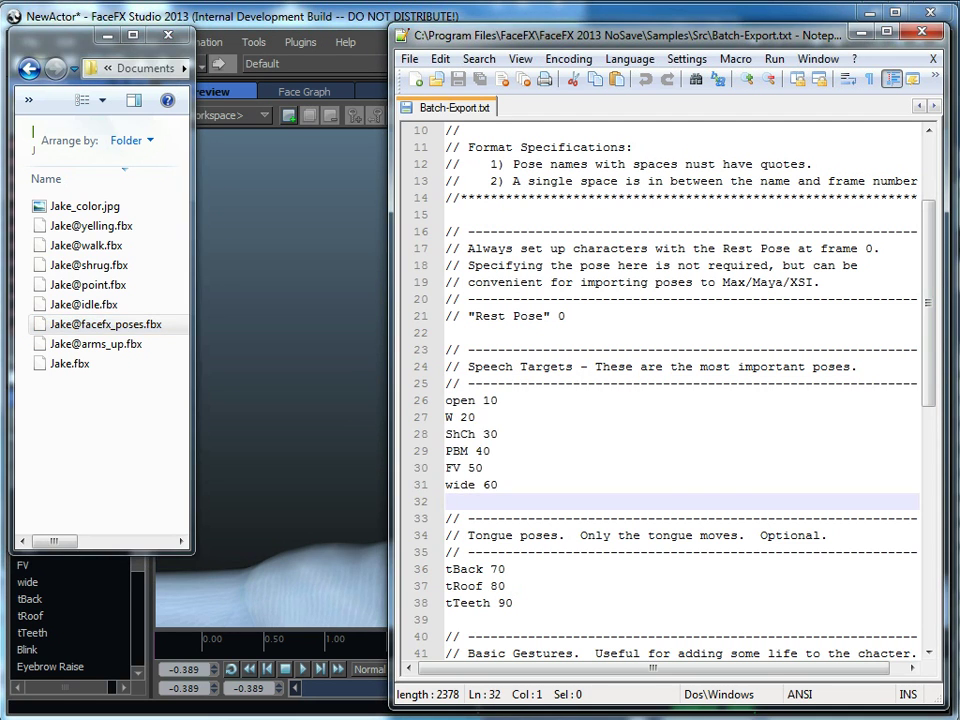
pyautogui.moveTo(476, 401); pyautogui.dragTo(486, 468)
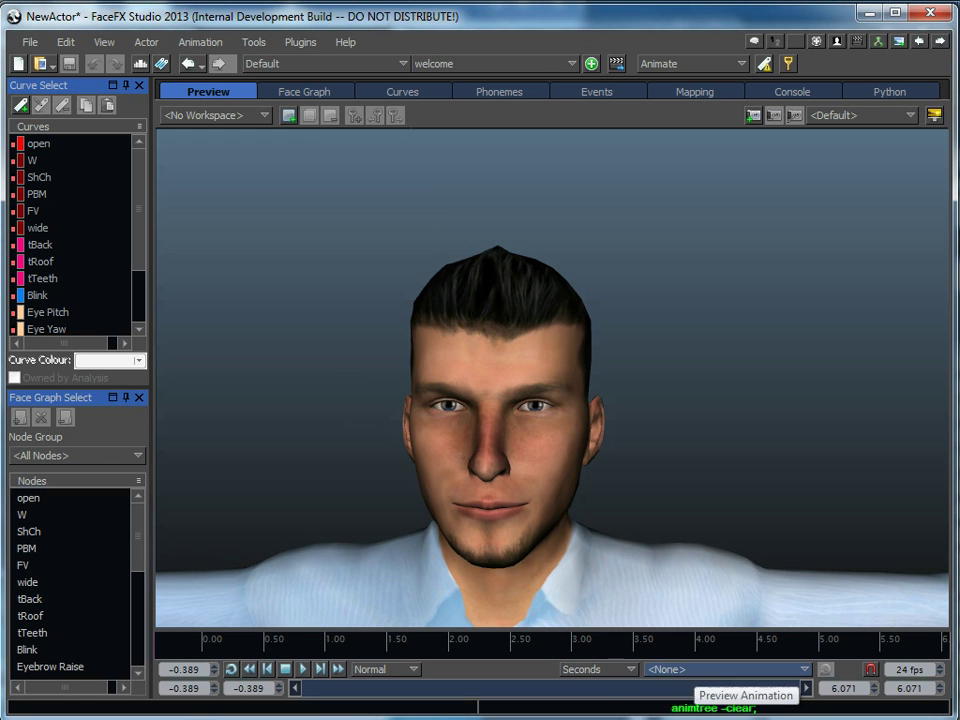
# Step: In FaceFX Studio, set the preview animation to idle, move the current time to about 0.713 seconds and show the character's upper body
pyautogui.click(722, 669)
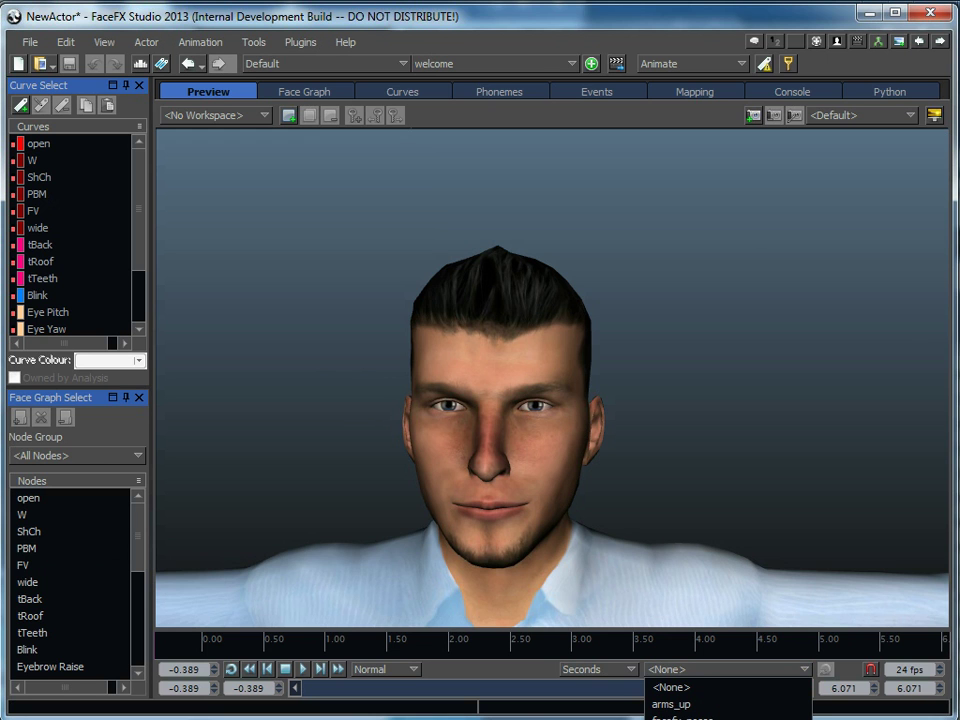
pyautogui.click(682, 719)
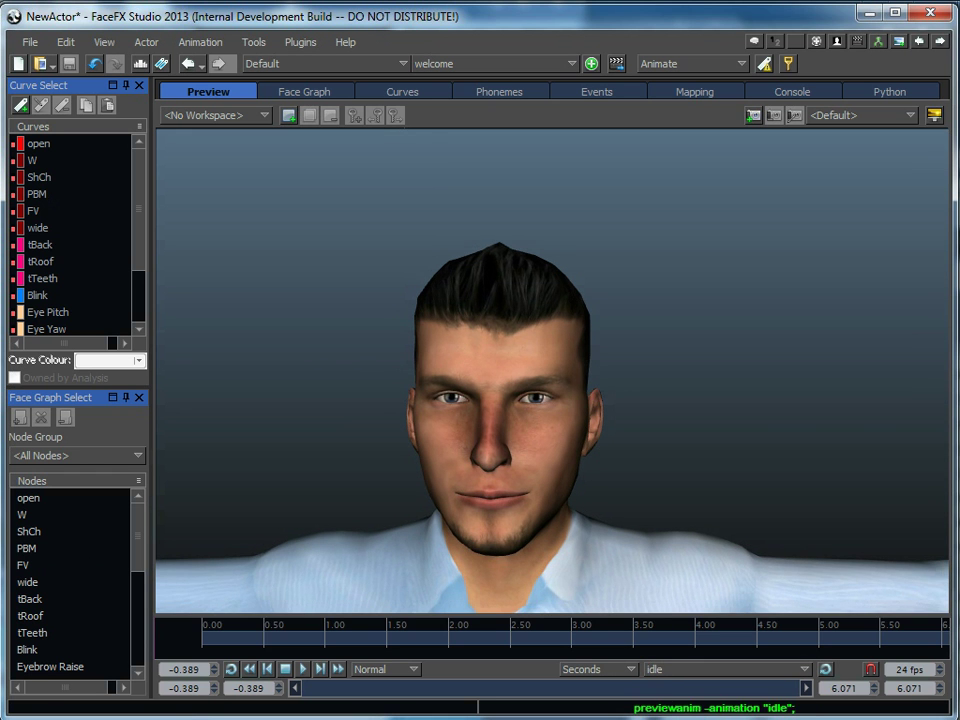
pyautogui.moveTo(230, 638); pyautogui.dragTo(290, 638)
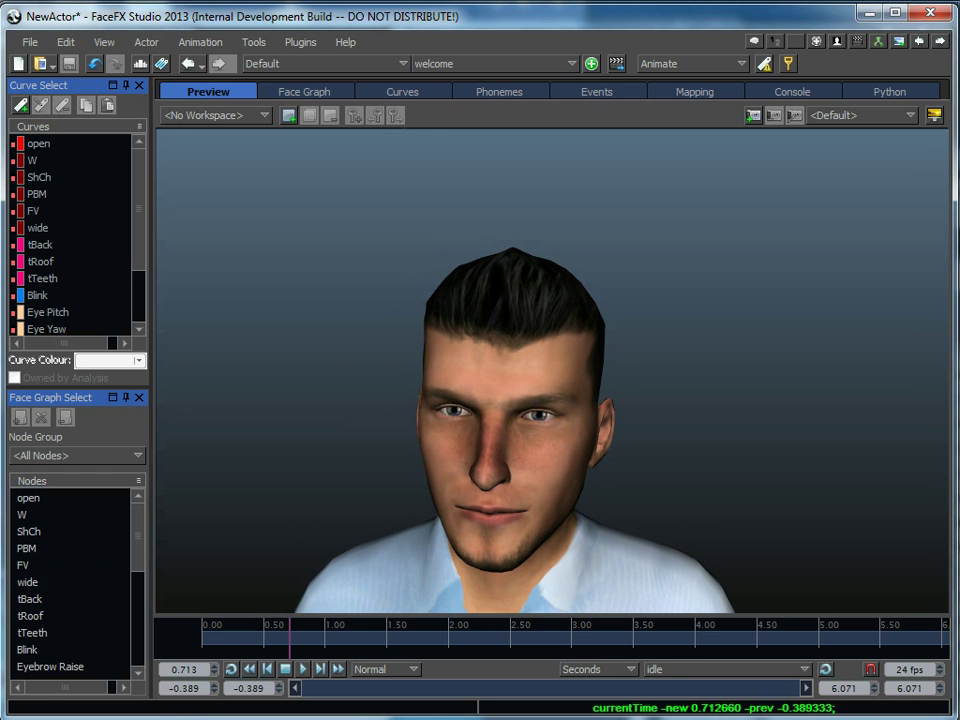
pyautogui.moveTo(552, 420); pyautogui.dragTo(536, 510, button='middle')
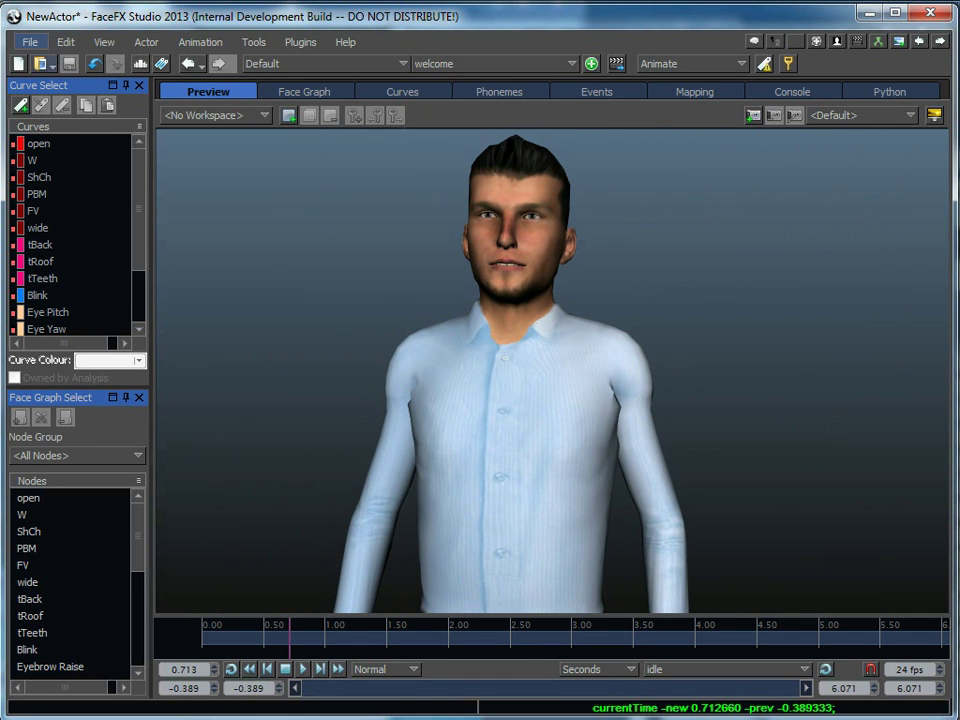
pyautogui.click(30, 42)
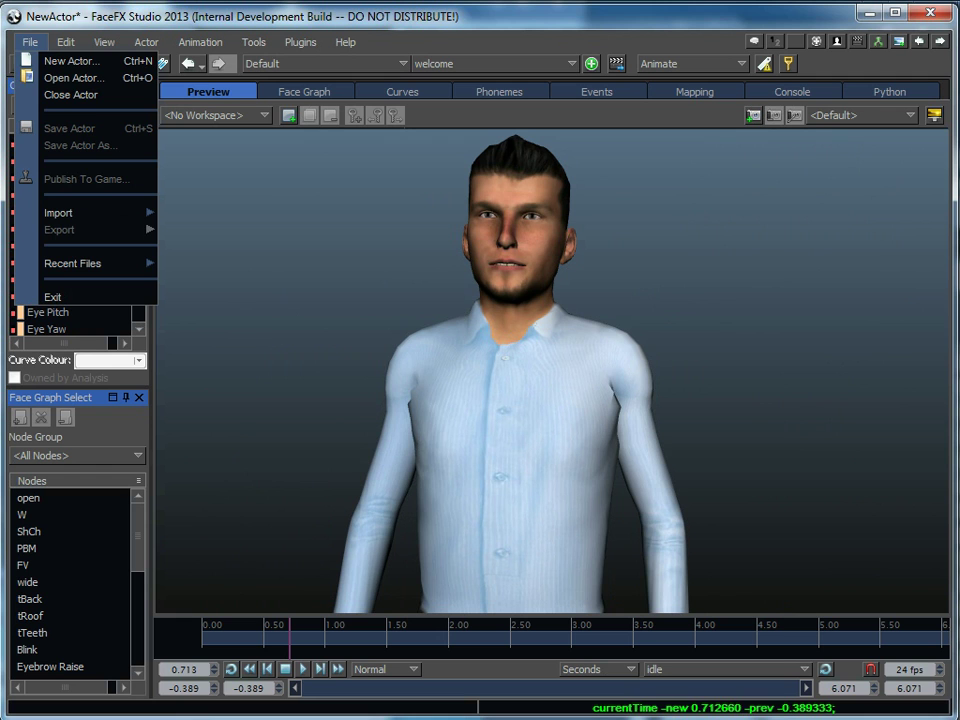
pyautogui.press('Escape')
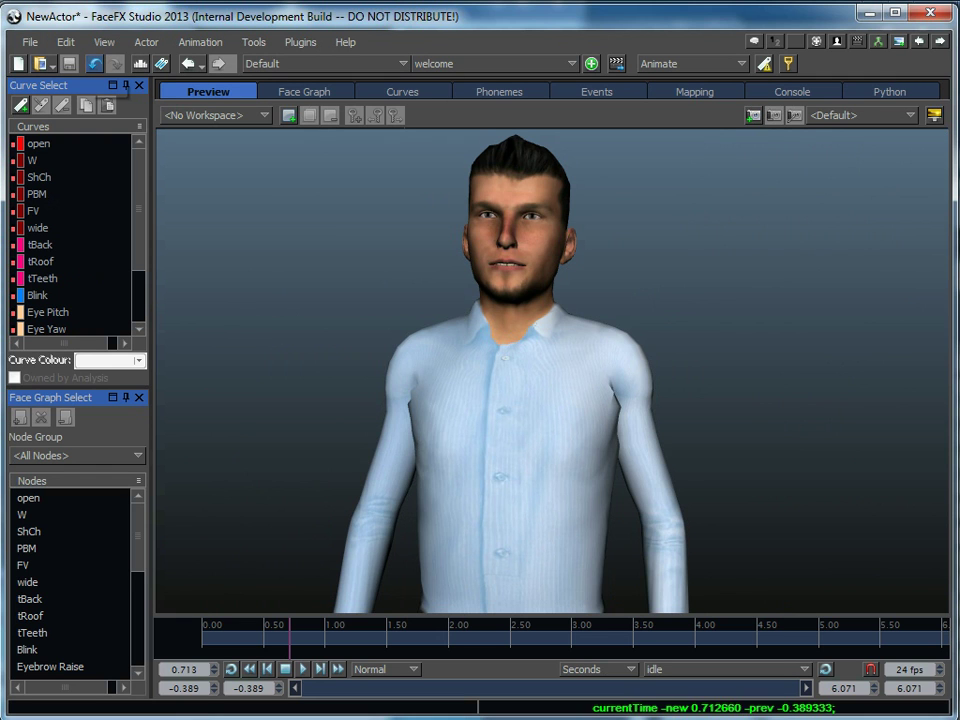
pyautogui.hotkey('alt', 'f')
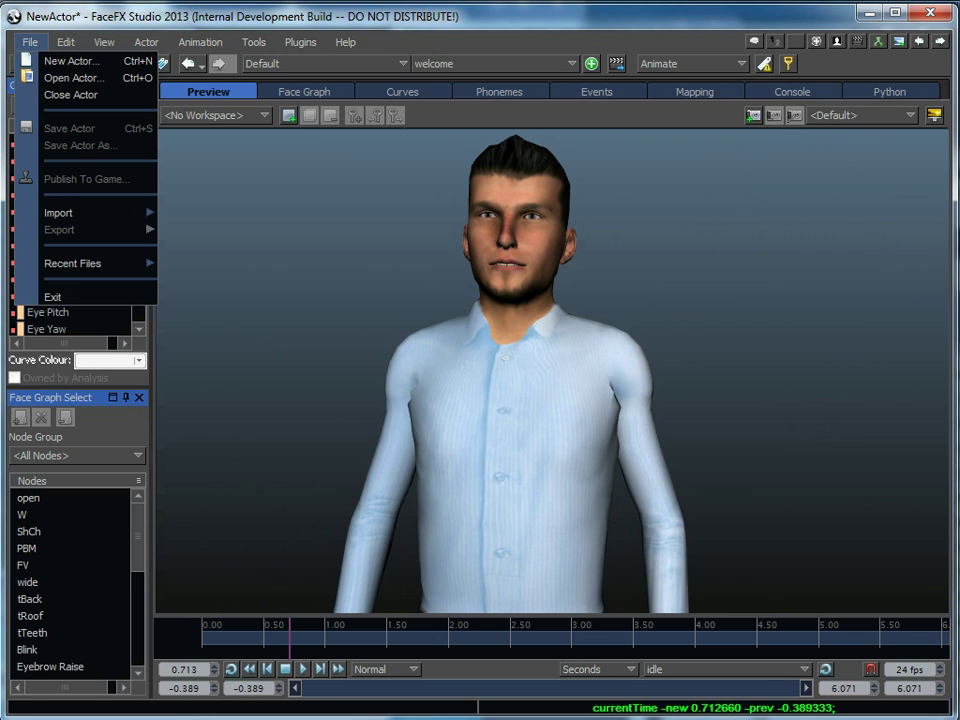
pyautogui.press('Escape')
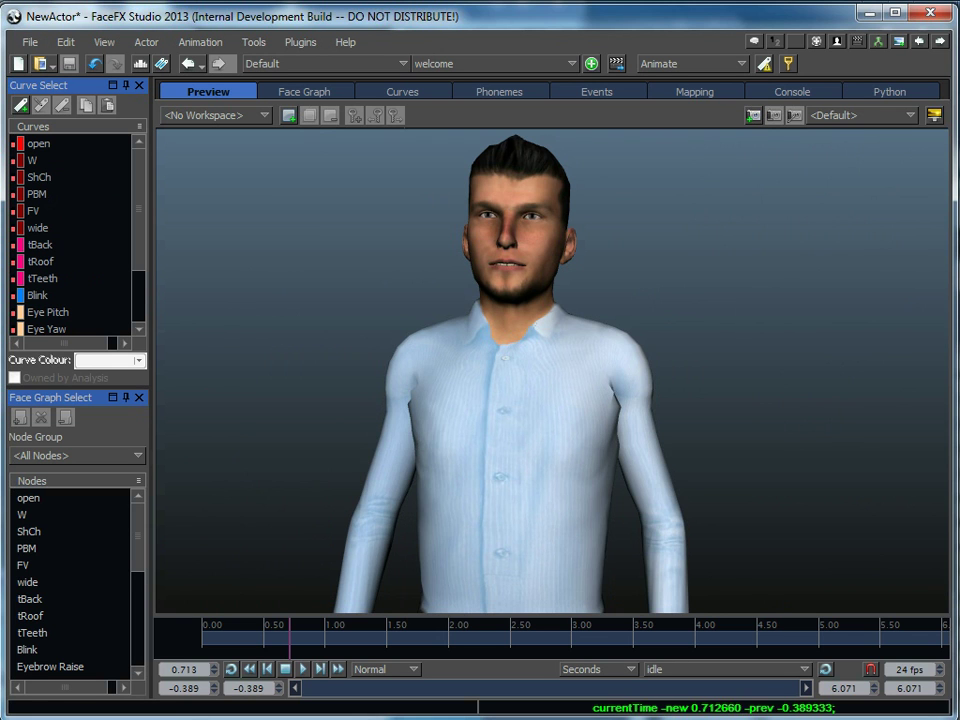